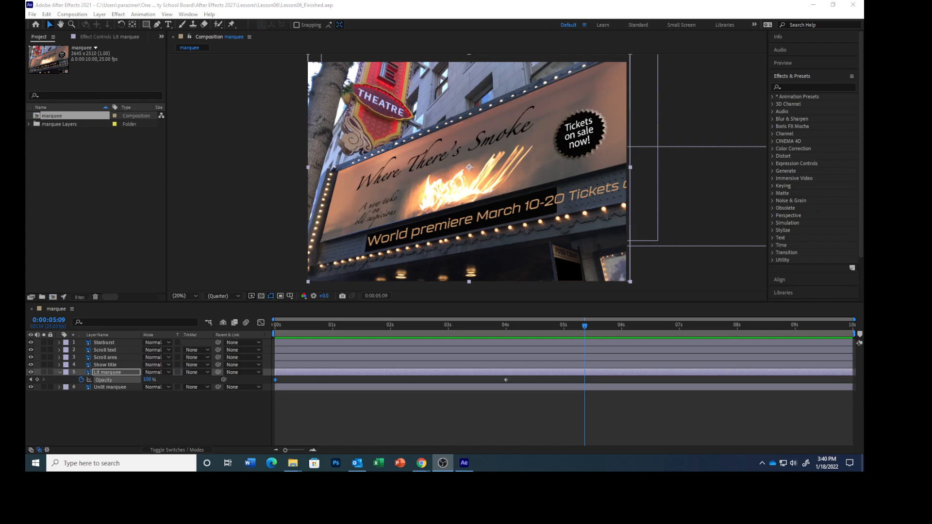
# Step: Return to the start of the composition and reveal the Starburst layer's Bevel and Emboss properties in an enlarged timeline
pyautogui.click(464, 424)
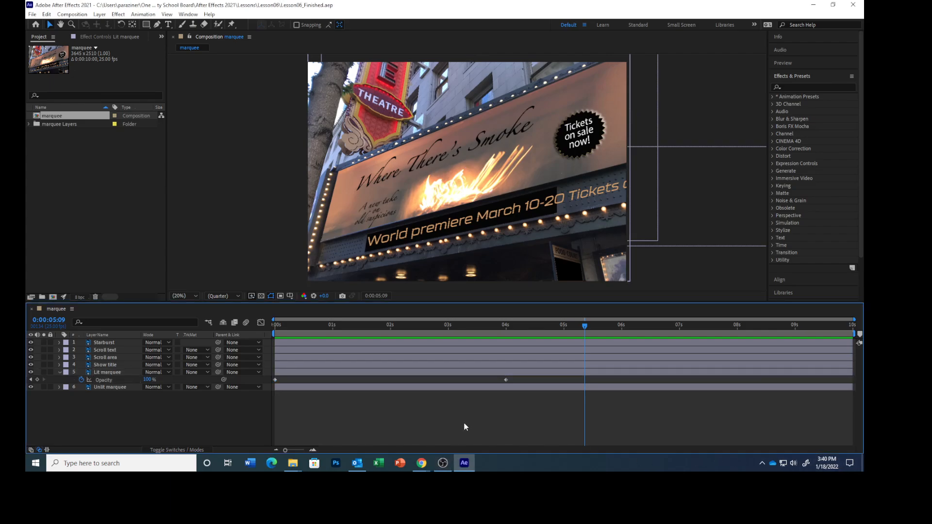
pyautogui.press('Home')
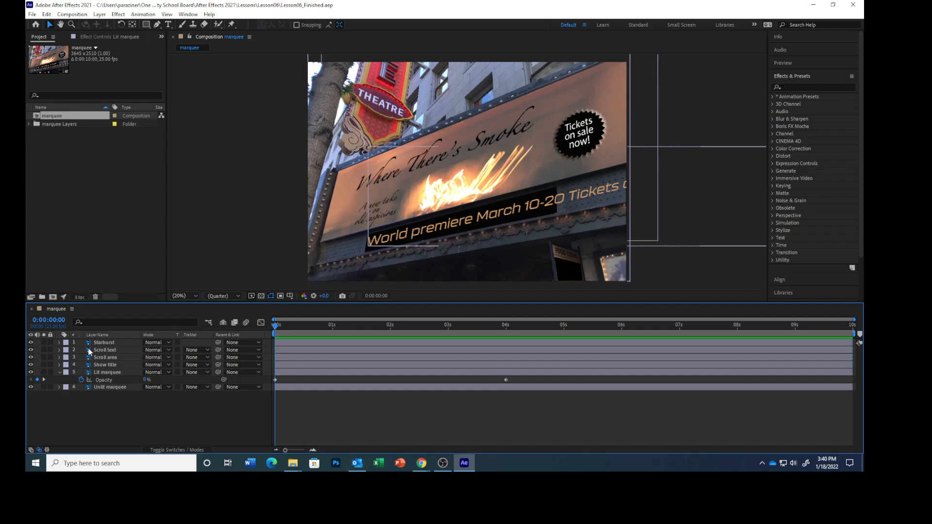
pyautogui.click(71, 344)
pyautogui.click(59, 343)
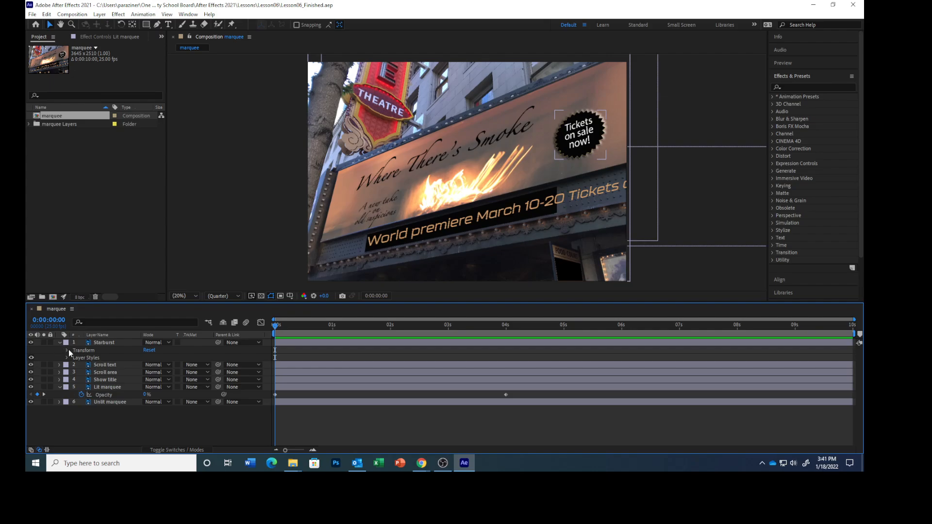
pyautogui.click(67, 358)
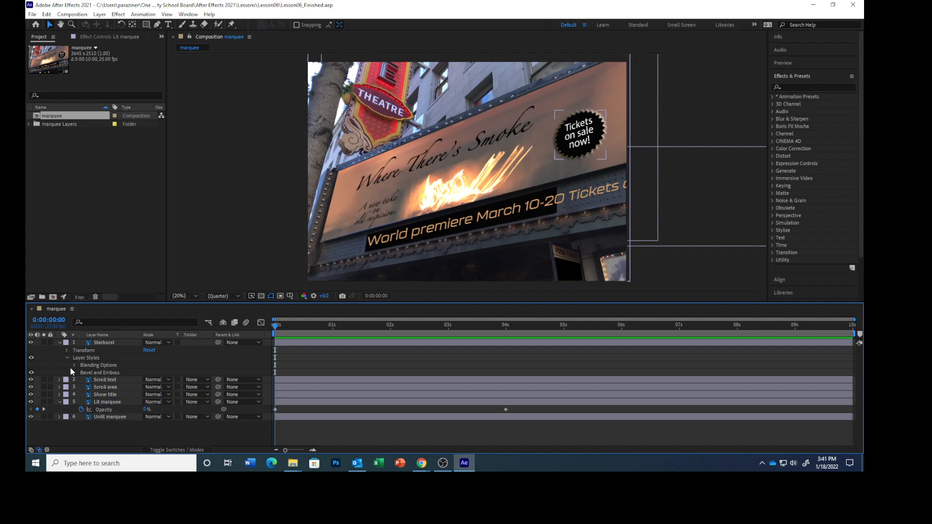
pyautogui.click(75, 373)
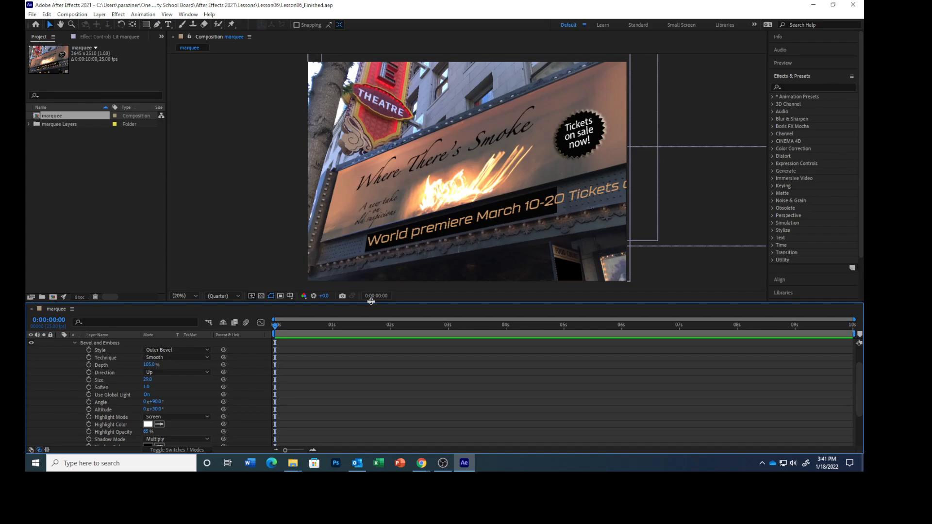
pyautogui.moveTo(372, 302); pyautogui.dragTo(384, 222)
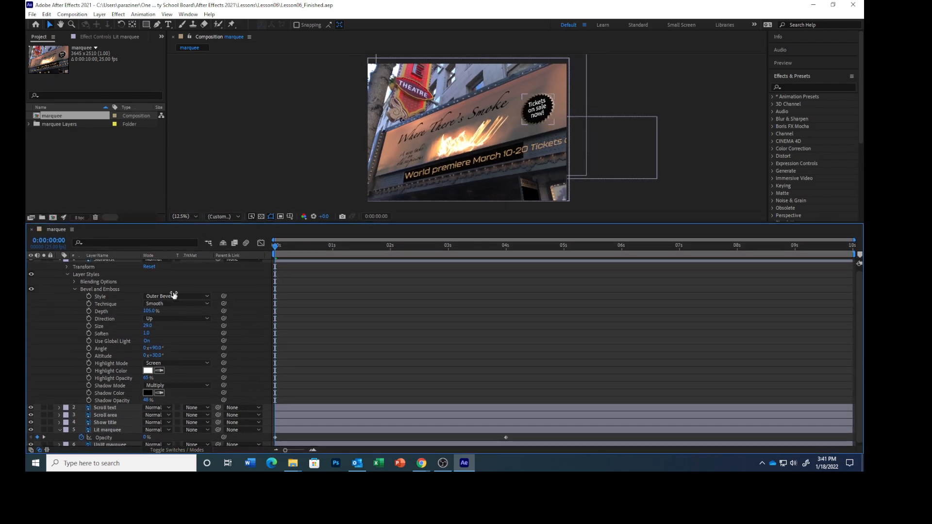
pyautogui.scroll(-1, 194, 349)
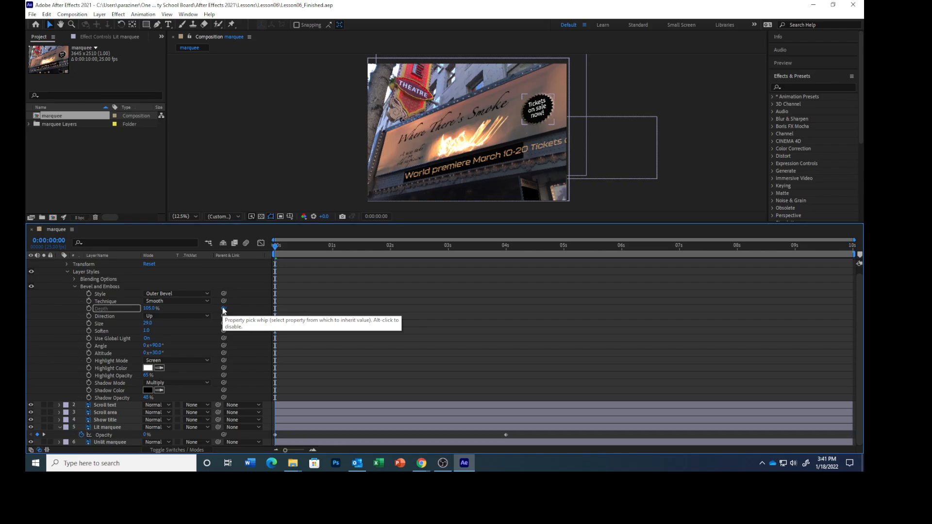
# Step: Link Starburst's Bevel and Emboss Depth to the Lit marquee layer's Opacity with the pick whip, reveal the expression, and preview
pyautogui.moveTo(223, 308); pyautogui.dragTo(112, 438)
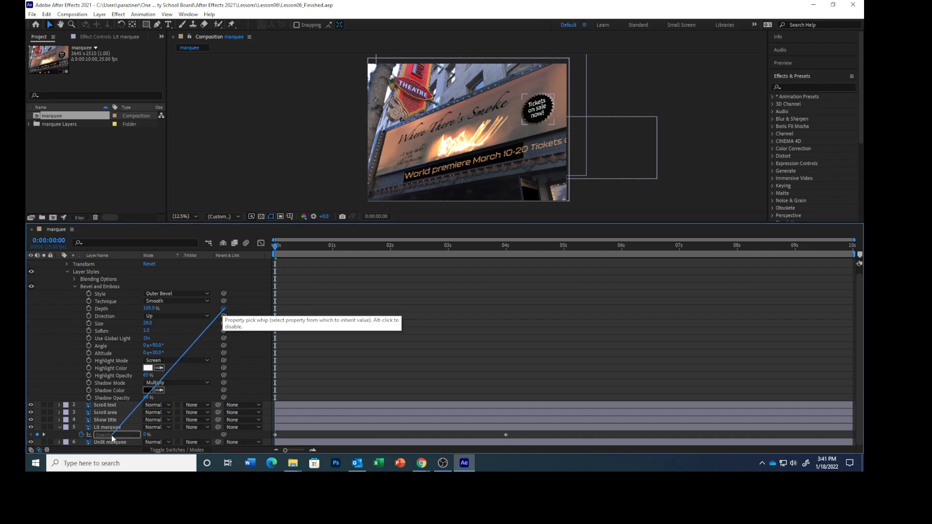
pyautogui.moveTo(111, 438); pyautogui.dragTo(111, 435)
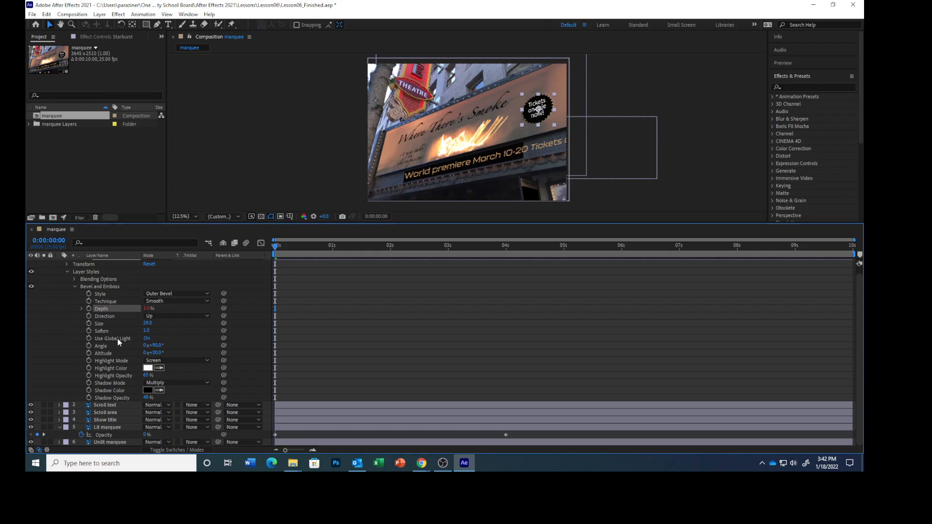
pyautogui.write('thisComp.layer("Lit marquee").transform.opacity')
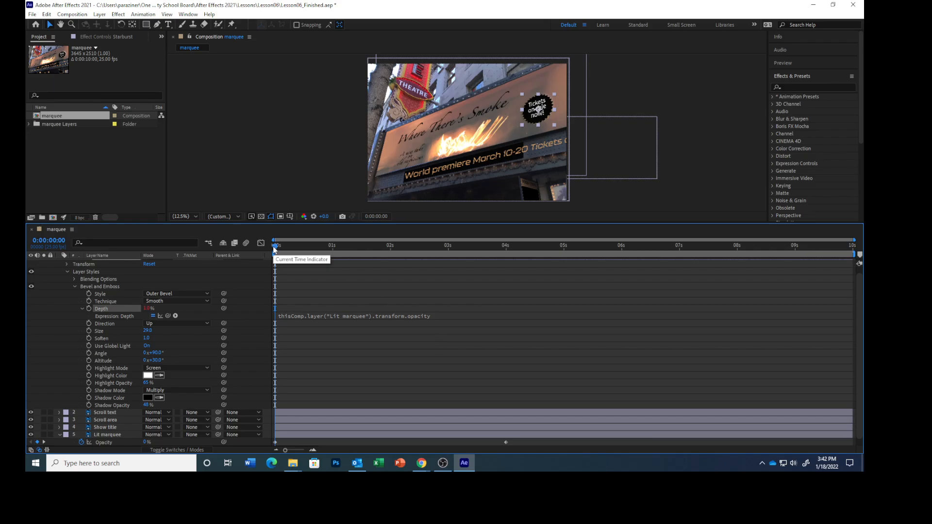
pyautogui.moveTo(273, 247); pyautogui.dragTo(260, 266)
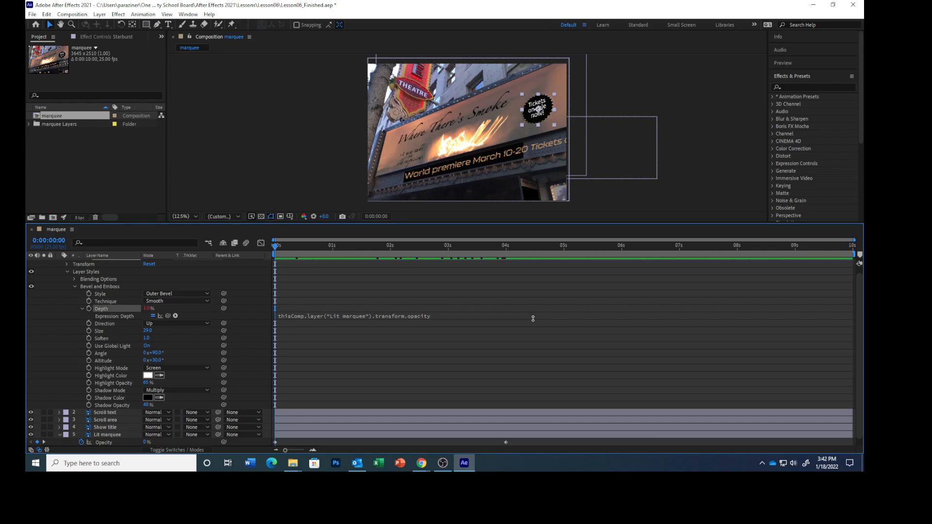
# Step: Collapse the Starburst and Lit marquee layer properties and enlarge the composition view
pyautogui.click(67, 265)
pyautogui.scroll(1, 168, 305)
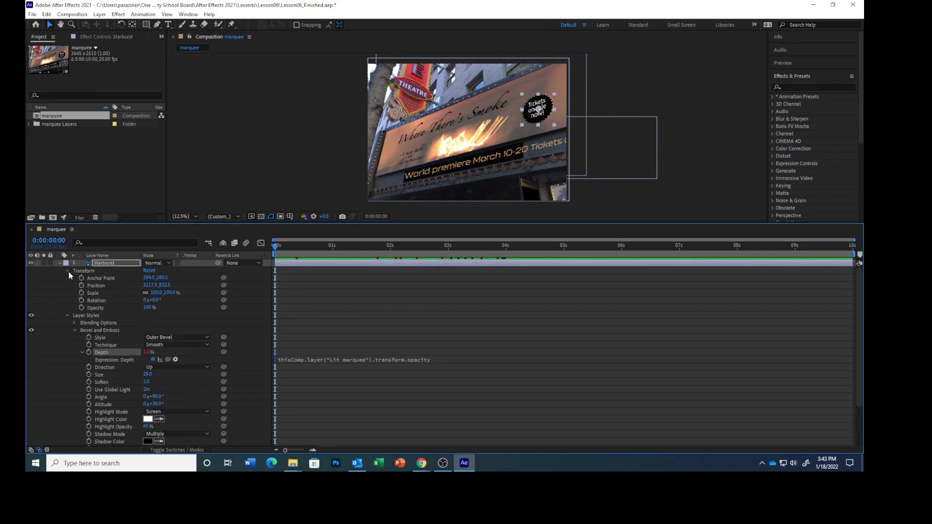
pyautogui.press('u')
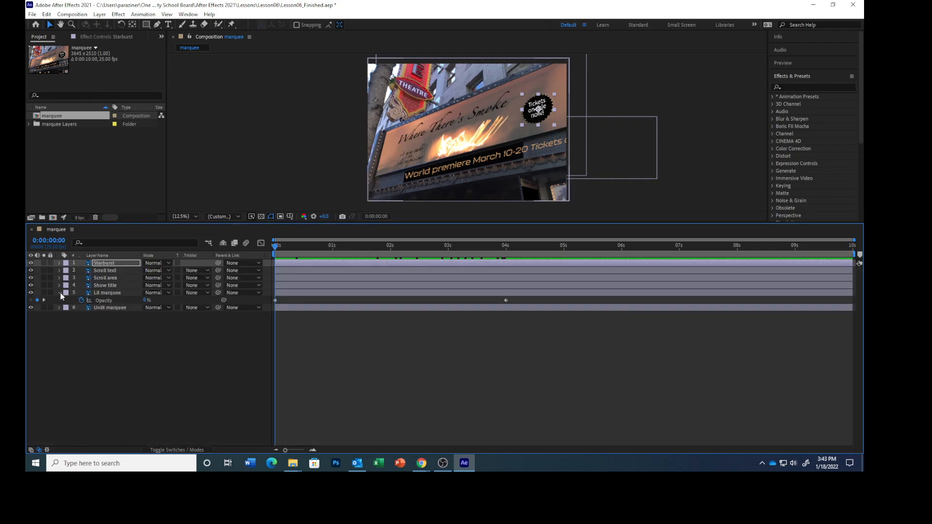
pyautogui.click(59, 293)
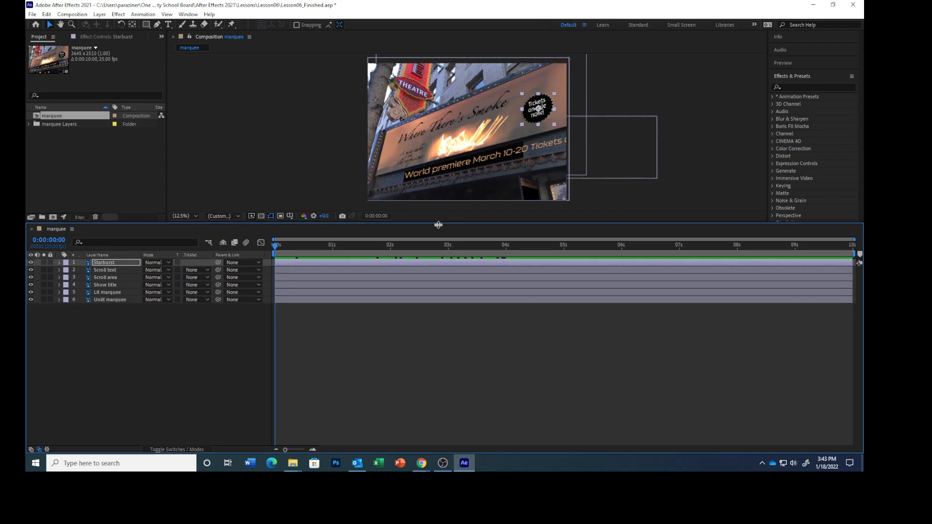
pyautogui.moveTo(438, 227); pyautogui.dragTo(437, 320)
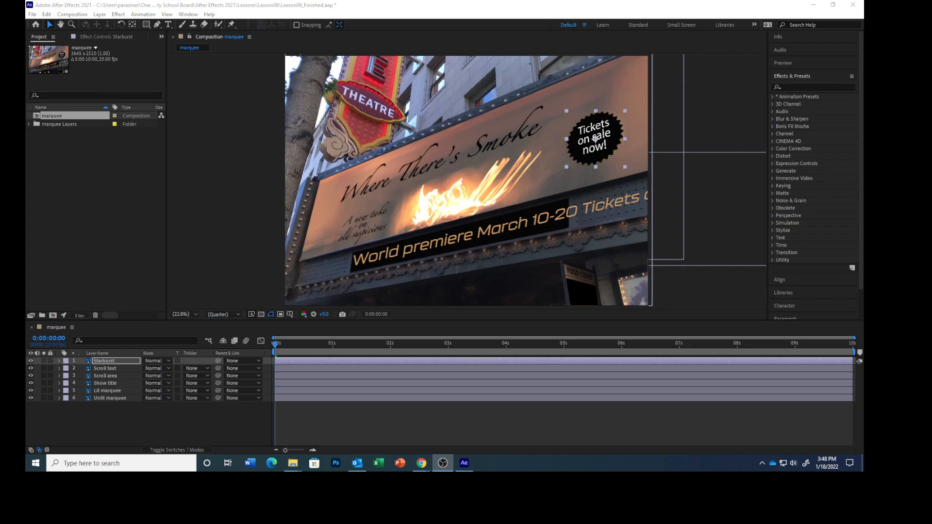
# Step: Trim the start of the Scroll text layer to 0:00:04:10
pyautogui.click(114, 369)
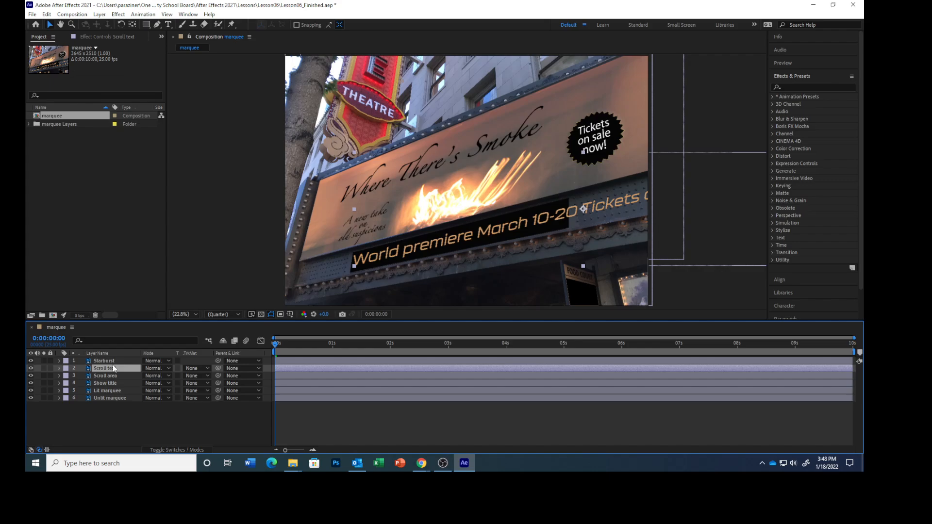
pyautogui.click(54, 339)
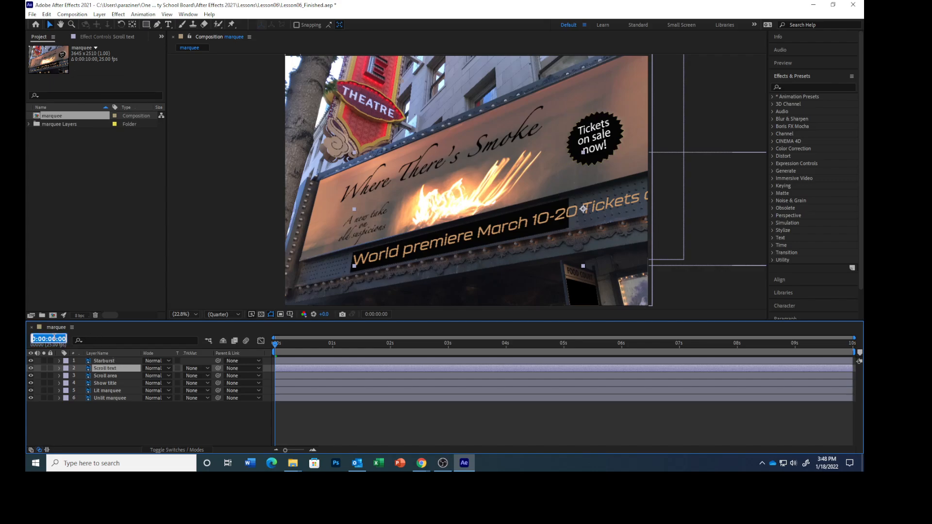
pyautogui.write('410')
pyautogui.press('Return')
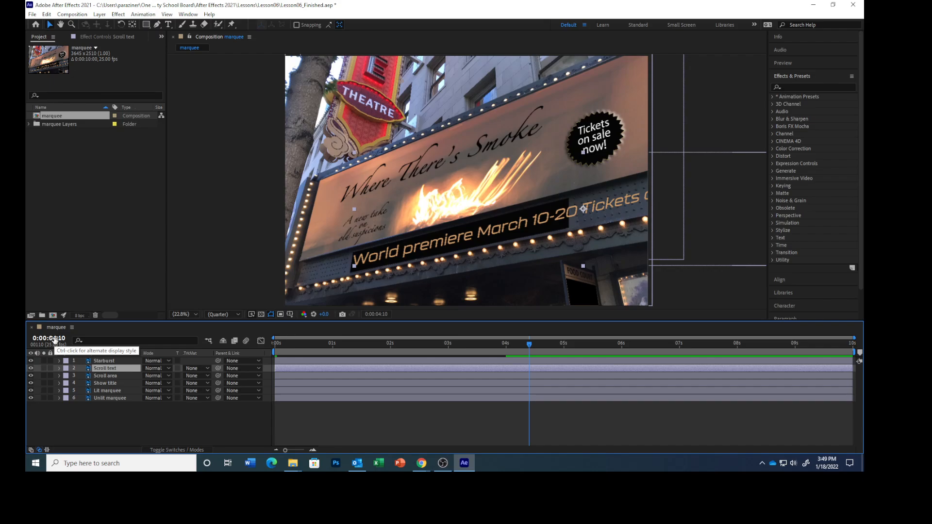
pyautogui.hotkey('alt', '[')
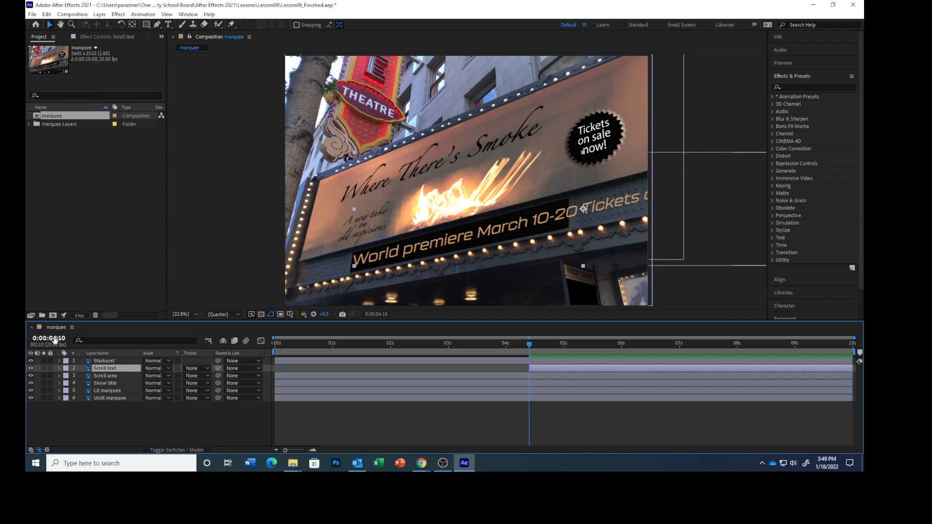
# Step: Set the Scroll text layer's Position to 4994, 1106 and create its first Position keyframe at 0:00:04:10
pyautogui.press('p')
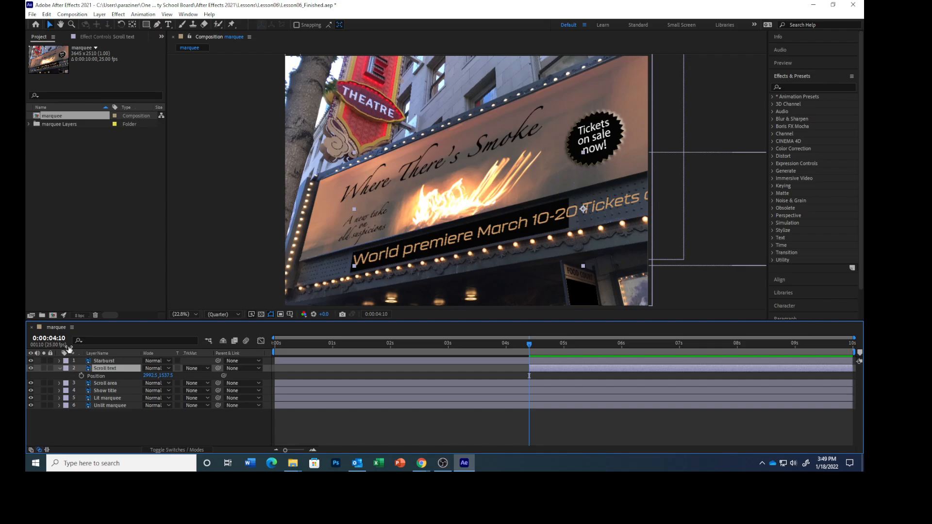
pyautogui.click(146, 376)
pyautogui.write('4994')
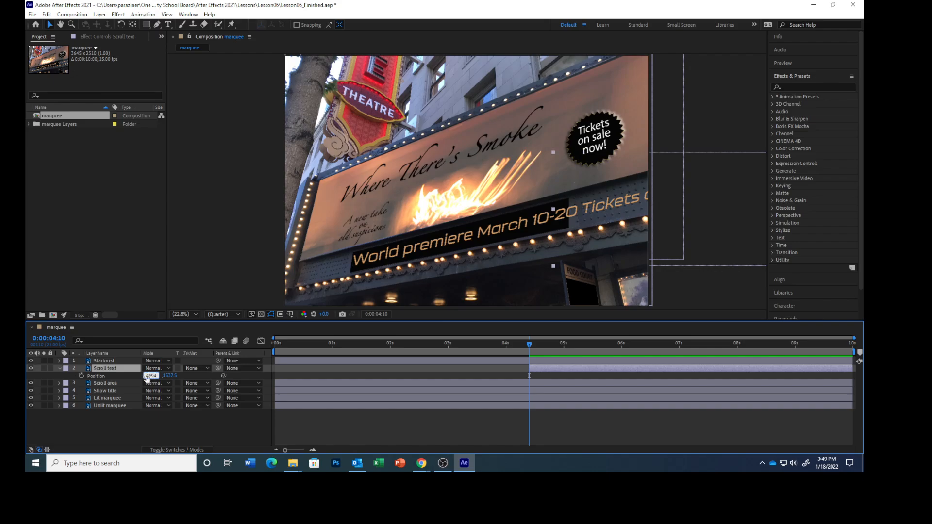
pyautogui.press('Tab')
pyautogui.write('1106')
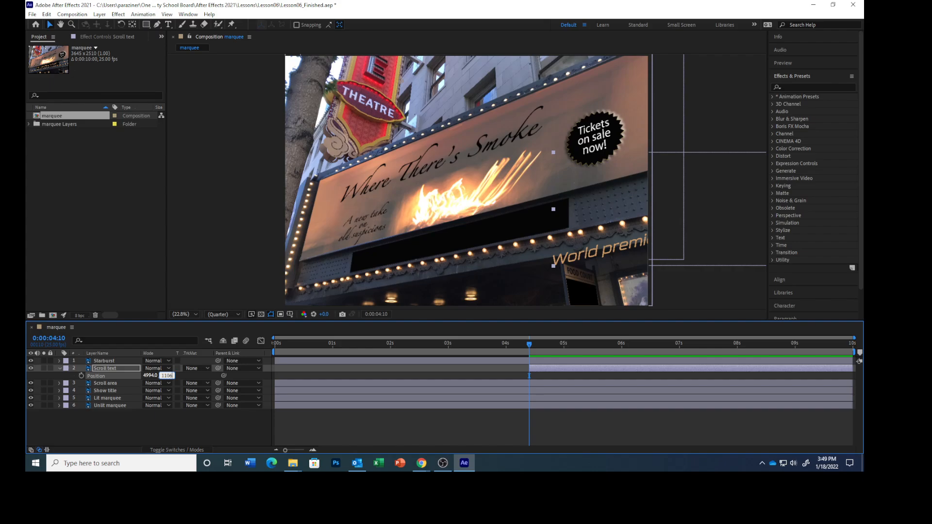
pyautogui.press('Return')
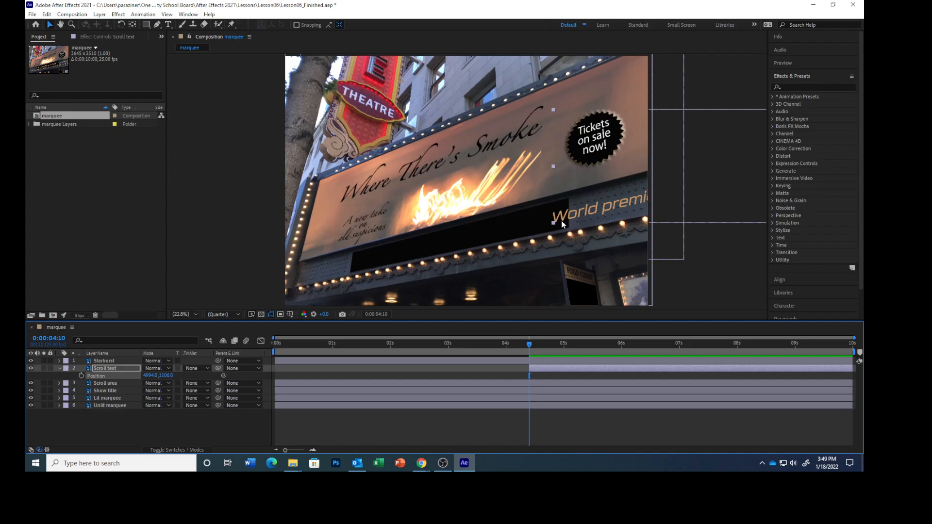
pyautogui.click(81, 376)
# Step: Add a Scroll text Position keyframe of 462, 2121 at 0:00:10:04 and preview the animation
pyautogui.click(47, 338)
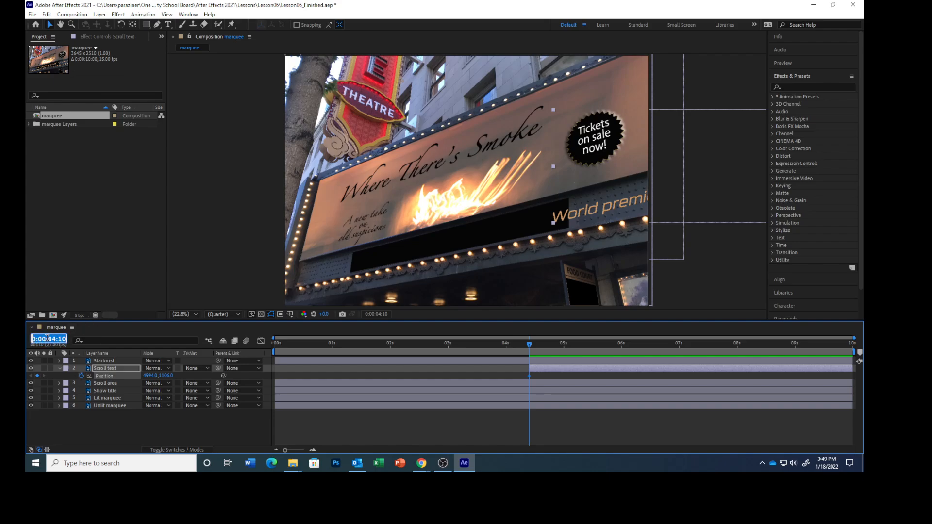
pyautogui.write('1004')
pyautogui.press('Return')
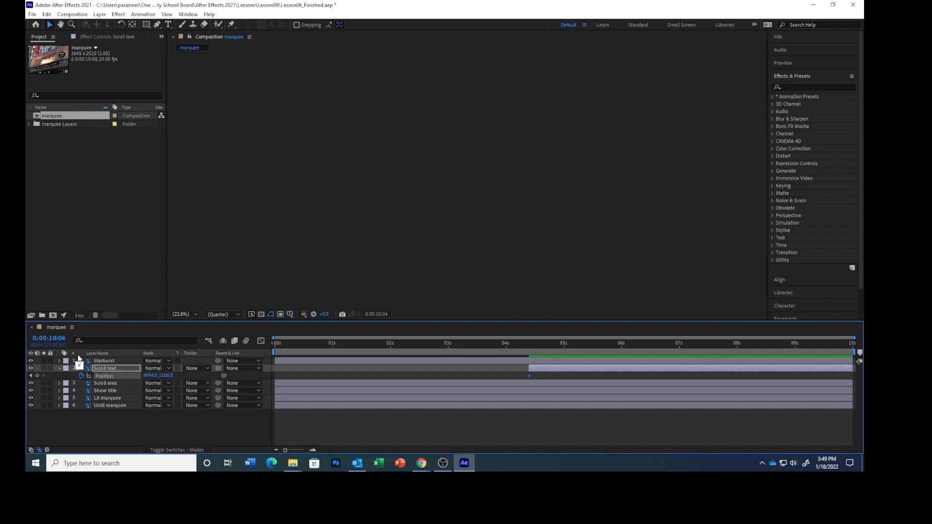
pyautogui.click(148, 375)
pyautogui.write('462')
pyautogui.press('Tab')
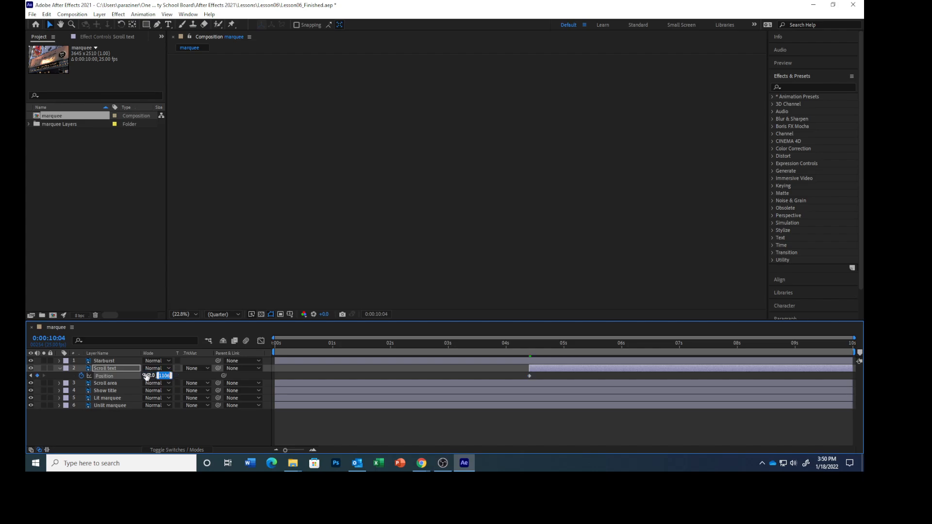
pyautogui.write('2121')
pyautogui.press('Return')
pyautogui.press('space')
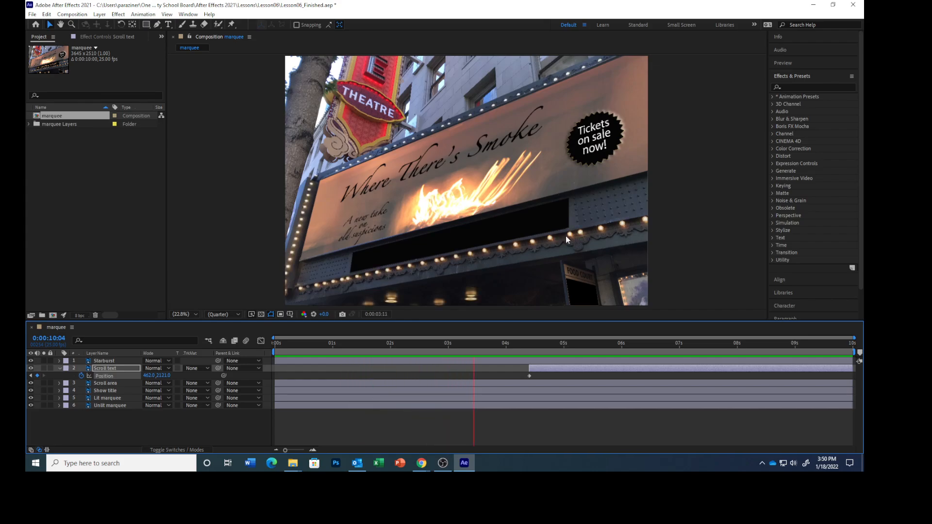
pyautogui.press('space')
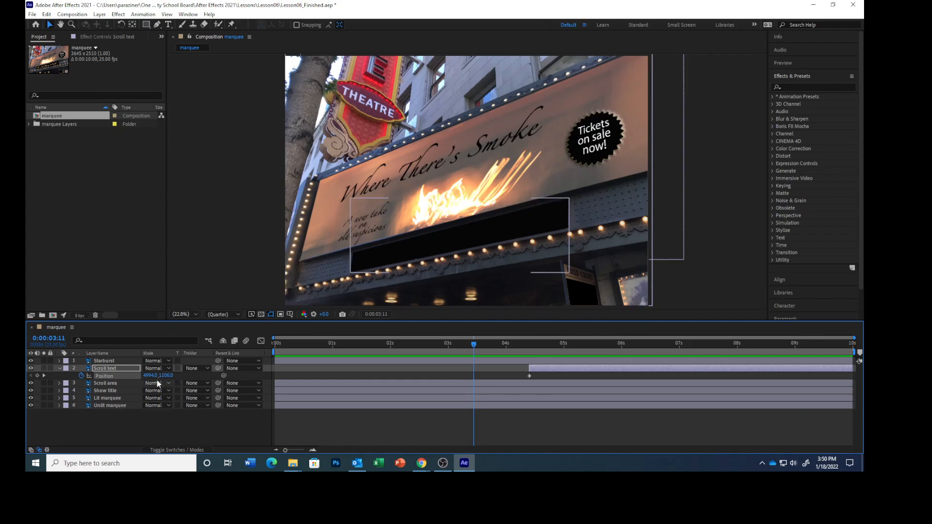
# Step: Duplicate the Scroll area layer and move the copy directly above the Scroll text layer
pyautogui.click(117, 384)
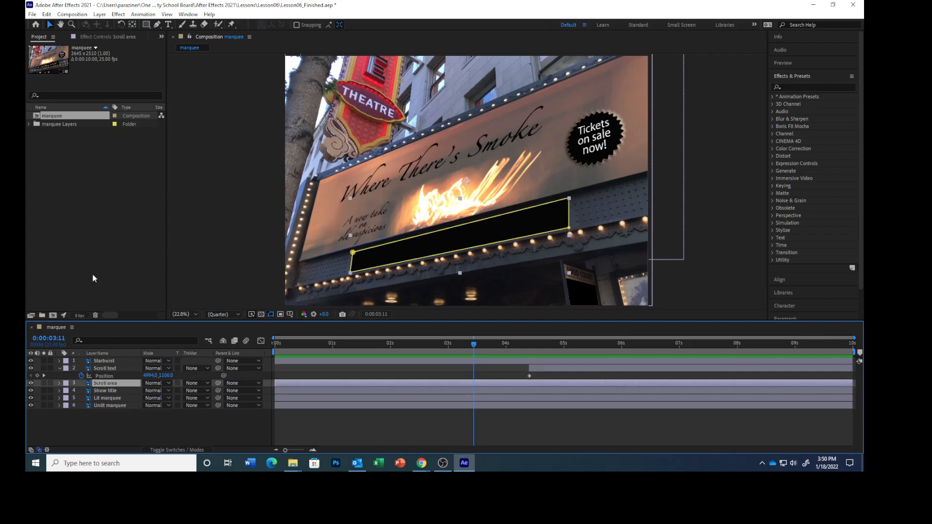
pyautogui.click(47, 15)
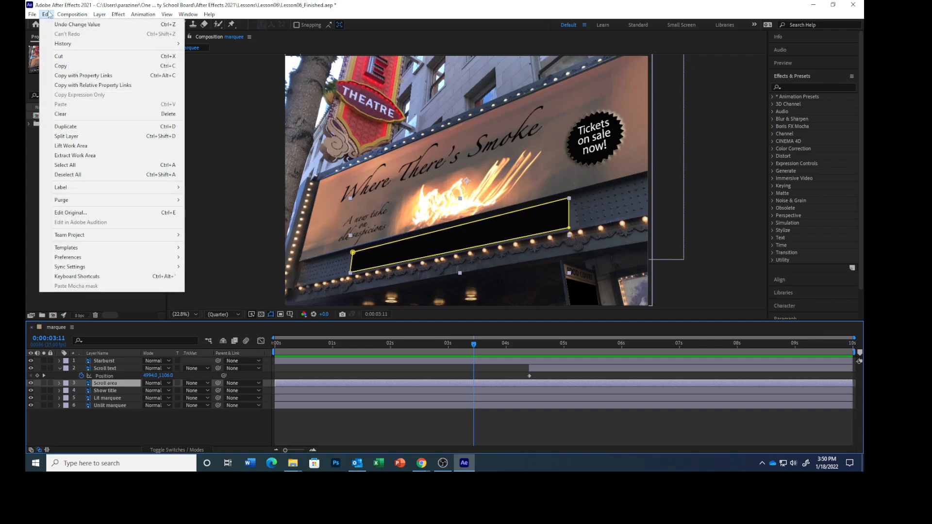
pyautogui.click(68, 127)
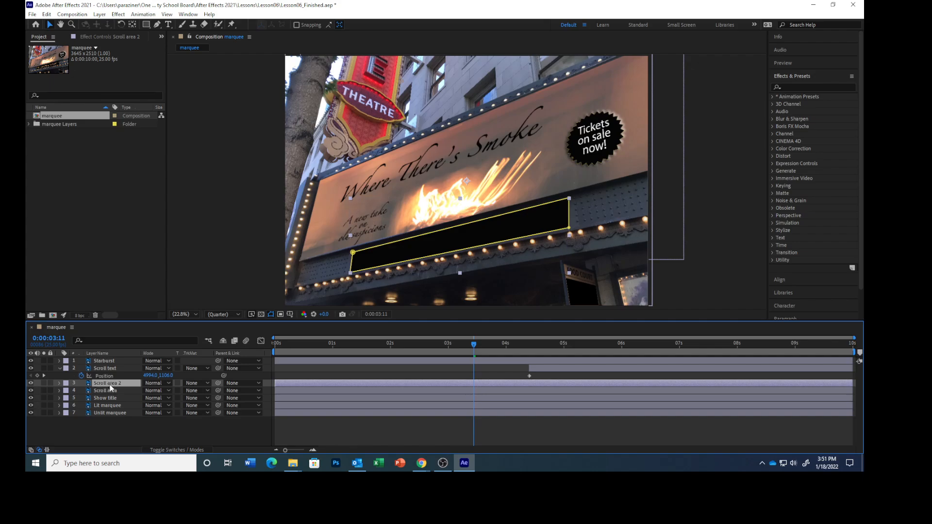
pyautogui.moveTo(110, 384); pyautogui.dragTo(112, 365)
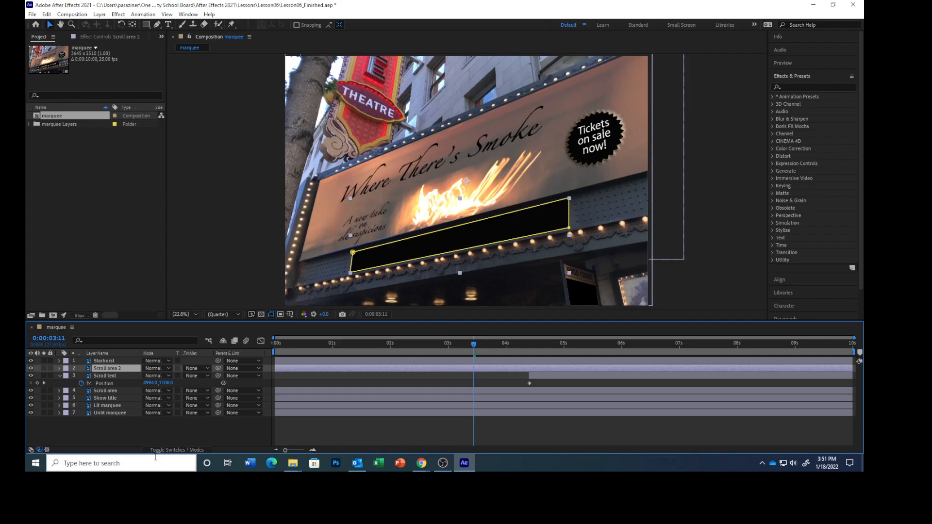
# Step: Set the Scroll text layer's track matte to Alpha Matte "Scroll area 2" and collapse the layer's properties
pyautogui.click(172, 450)
pyautogui.click(172, 450)
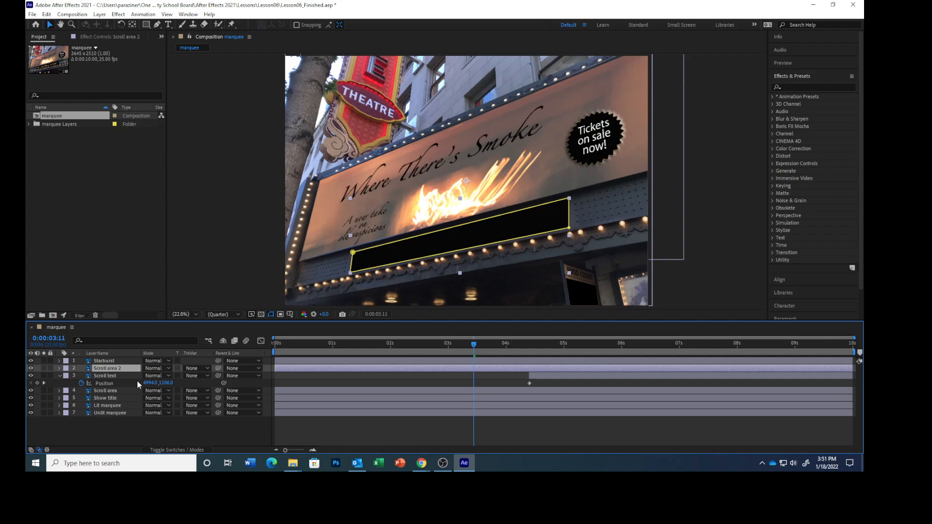
pyautogui.click(116, 377)
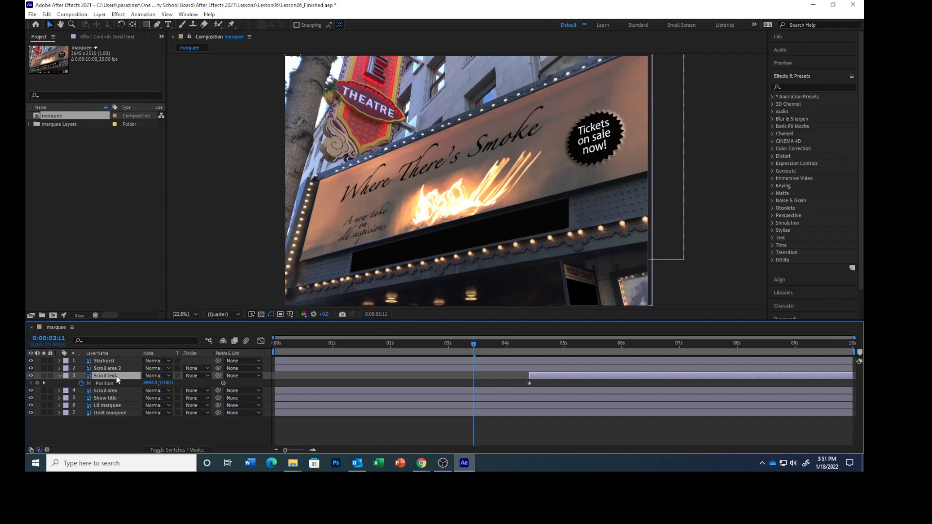
pyautogui.click(205, 376)
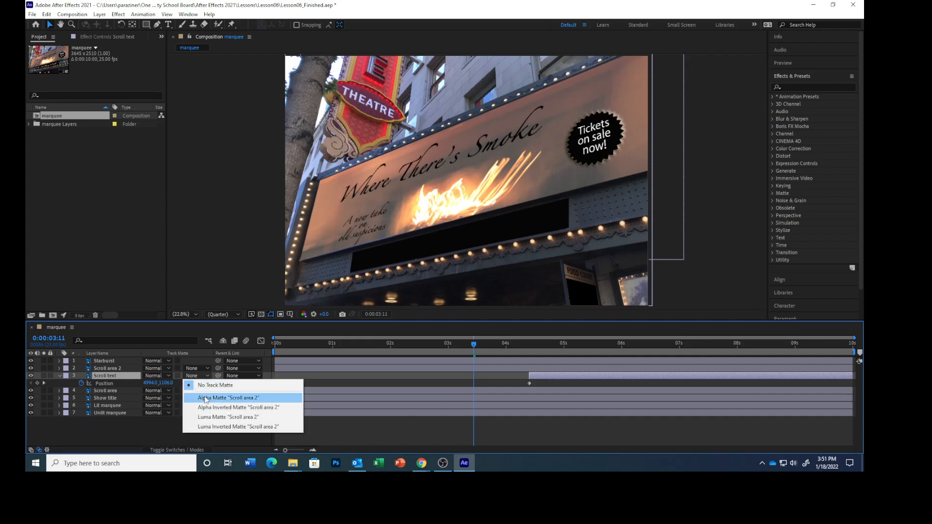
pyautogui.click(204, 398)
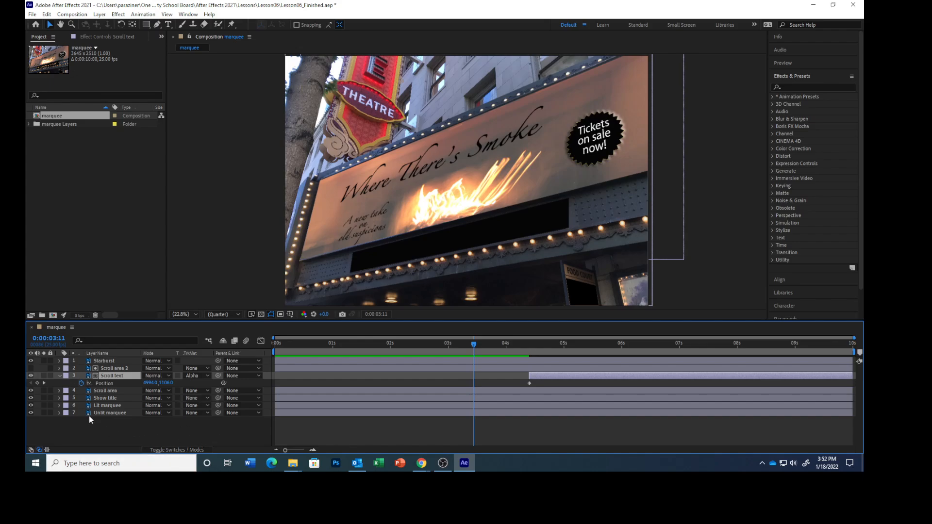
pyautogui.click(60, 375)
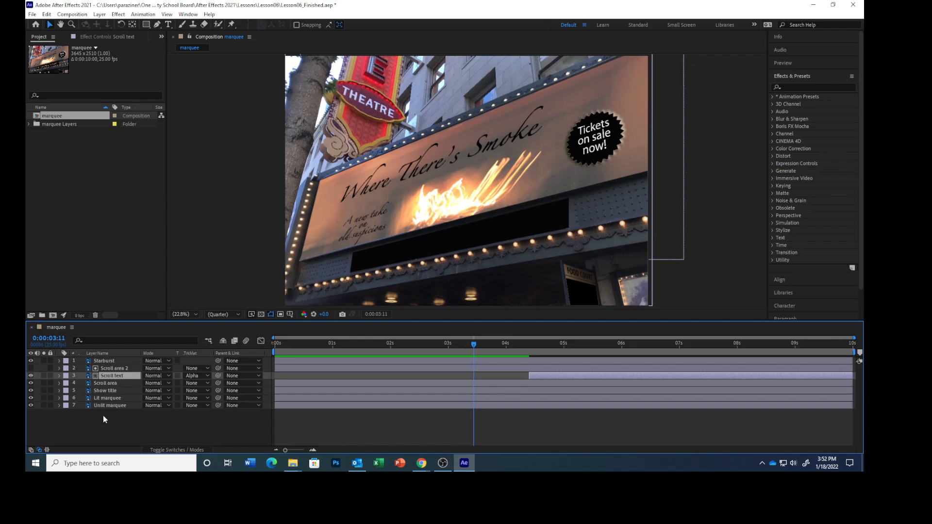
pyautogui.click(104, 424)
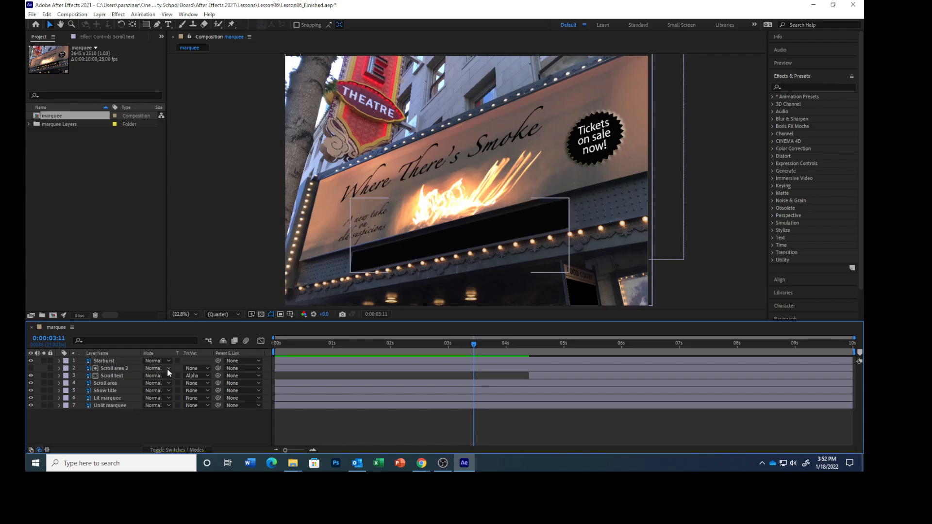
# Step: Preview the marquee animation from the beginning of the composition and save the project
pyautogui.press('Home')
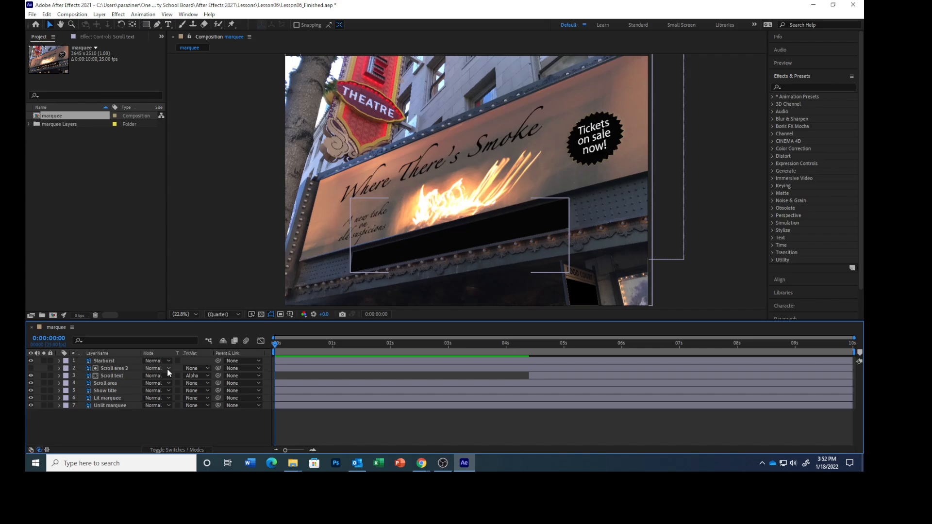
pyautogui.press('space')
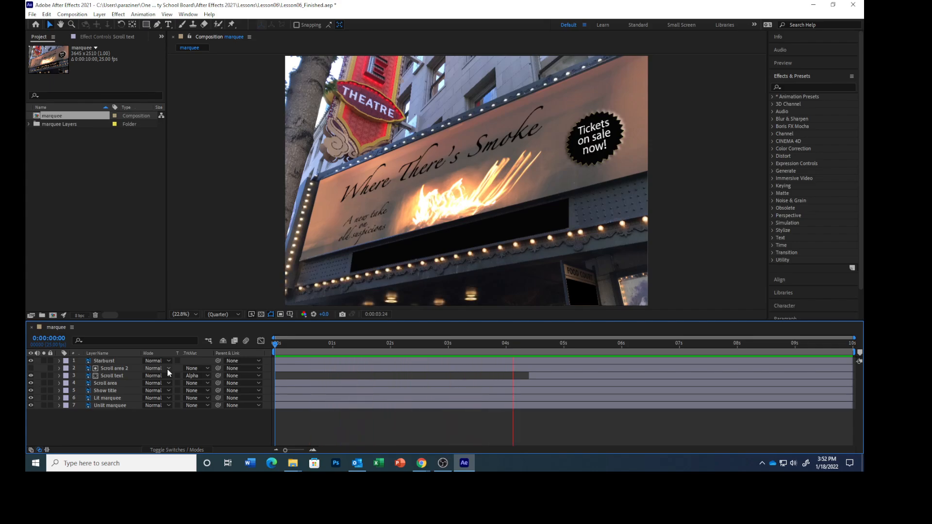
pyautogui.click(32, 14)
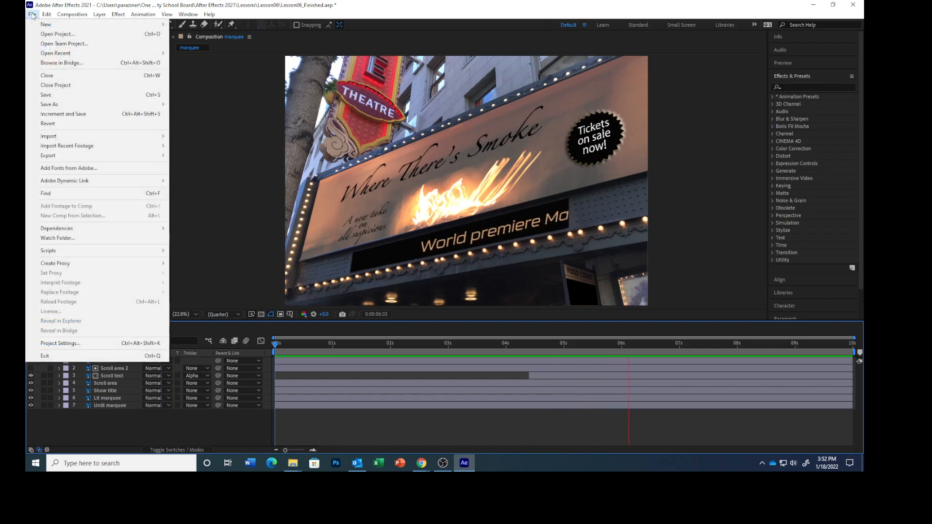
pyautogui.click(477, 421)
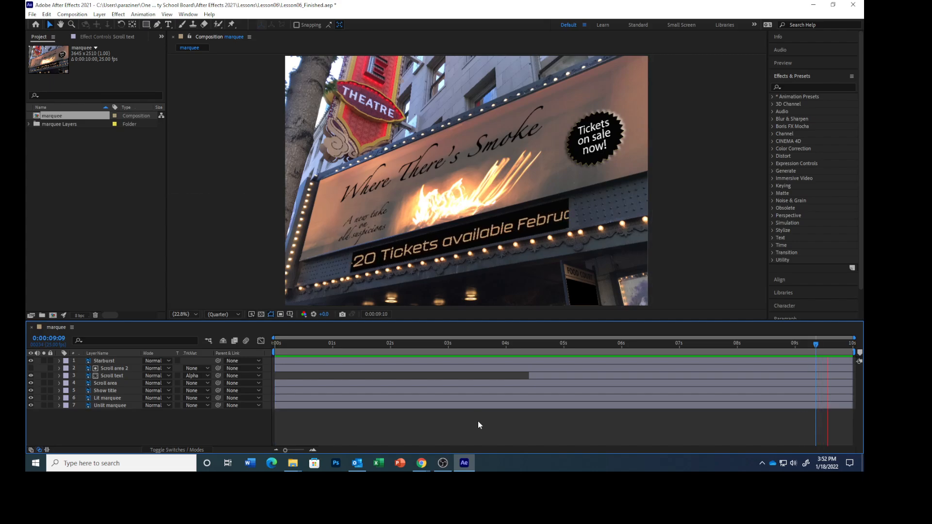
pyautogui.press('space')
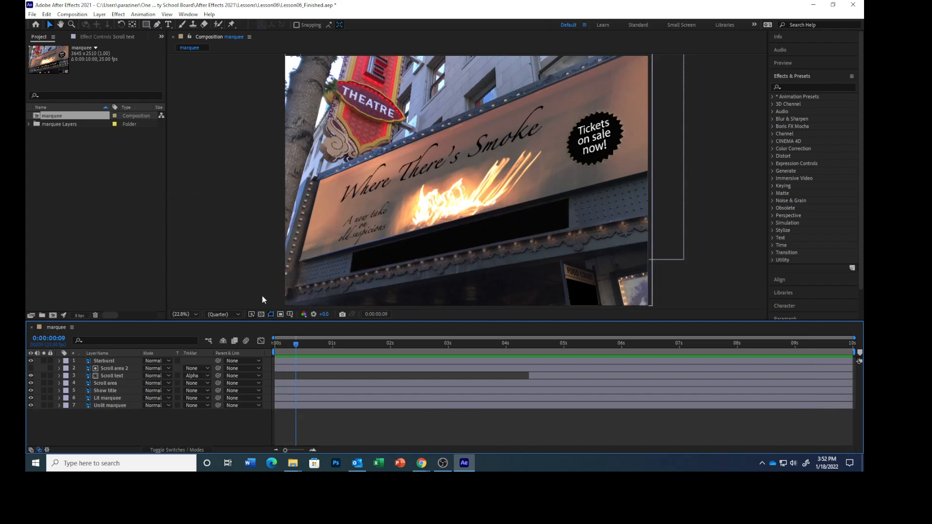
pyautogui.click(32, 14)
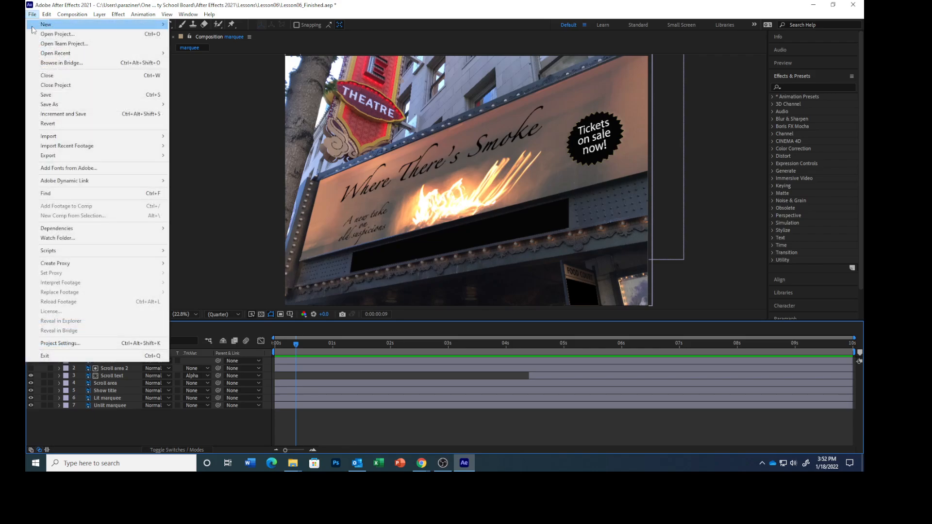
pyautogui.click(47, 95)
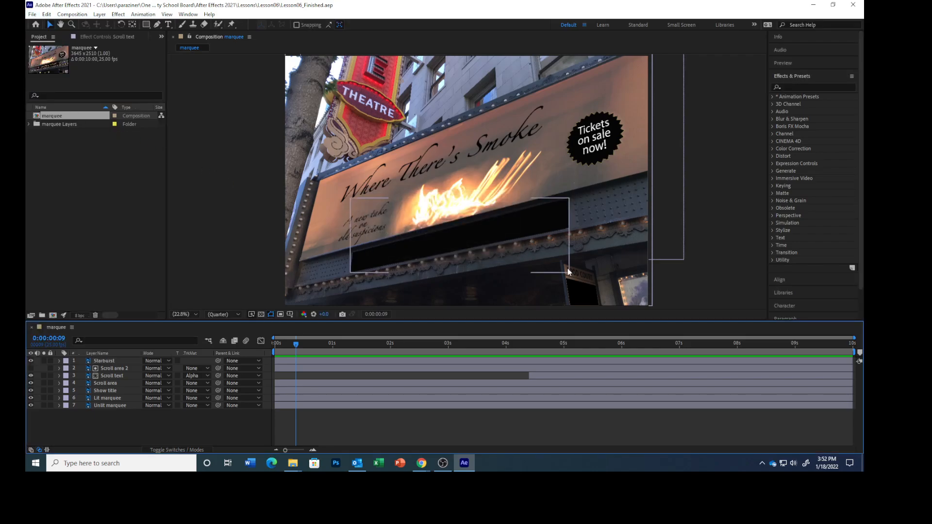